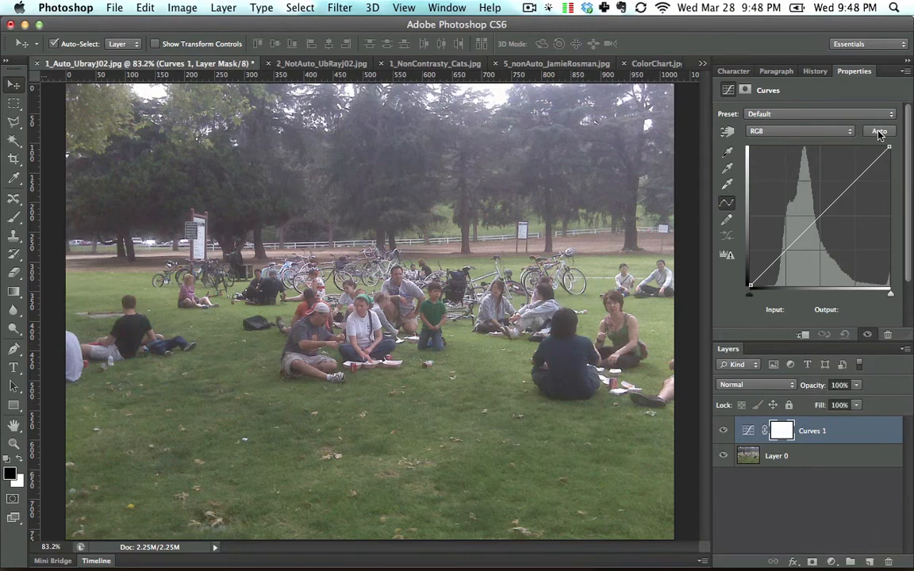
# Apply automatic correction to the Curves 1 adjustment, and set its algorithm to Enhance Per Channel Contrast
pyautogui.click(879, 132)
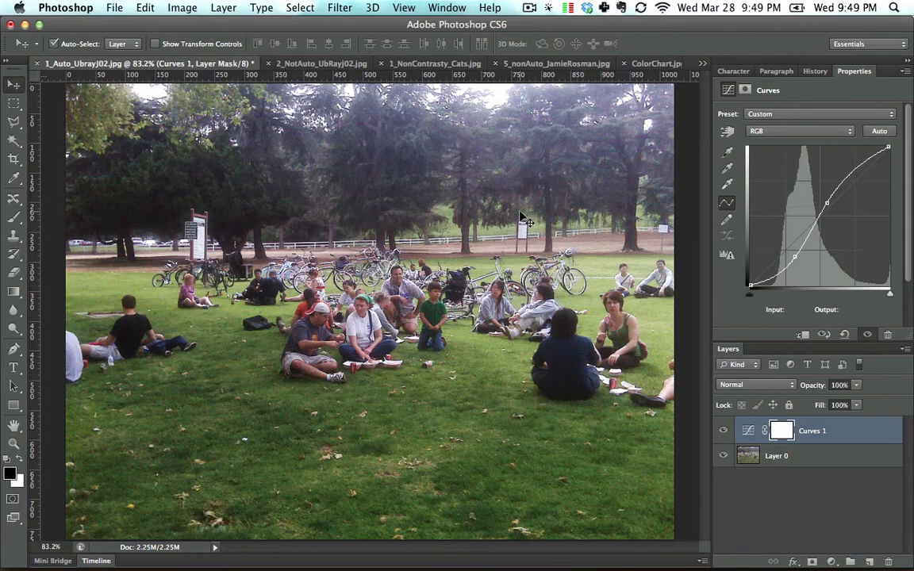
pyautogui.click(905, 71)
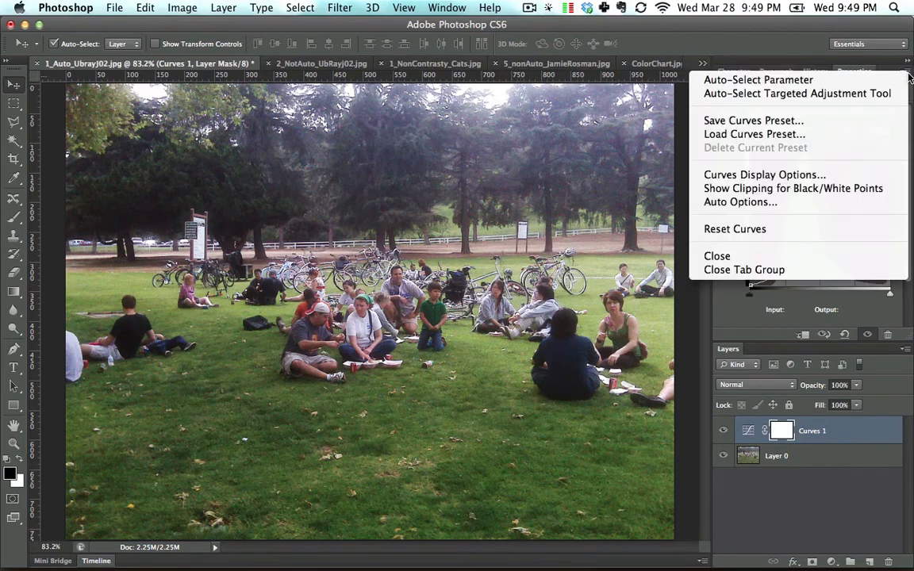
pyautogui.click(825, 207)
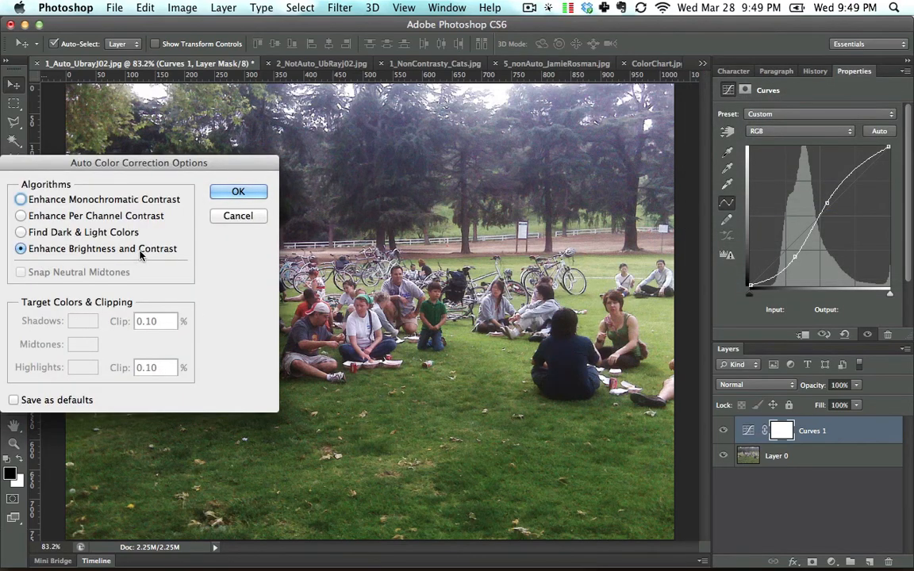
pyautogui.click(21, 215)
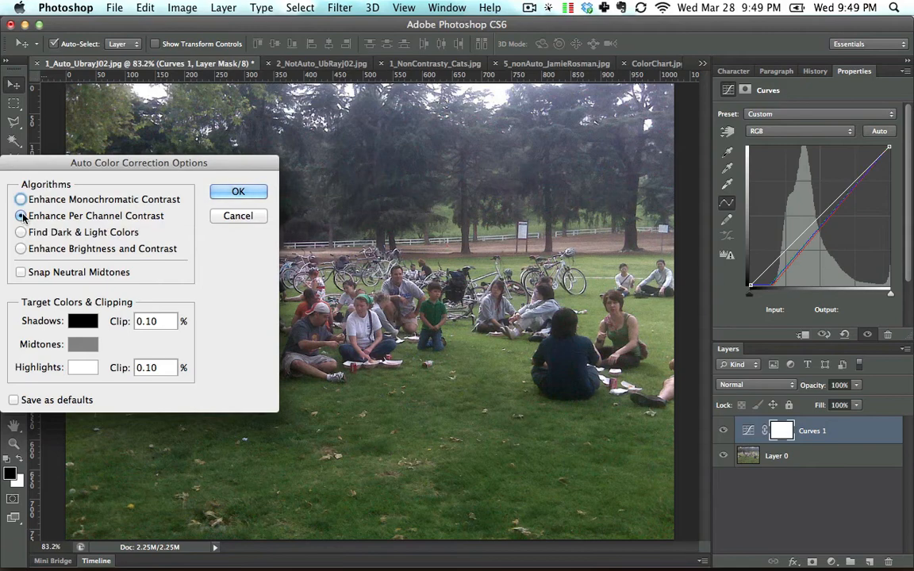
pyautogui.click(238, 191)
# Raise a highlight point on the RGB curve, set a shadow point at input 67, output 61, and compare before and after
pyautogui.moveTo(821, 208); pyautogui.dragTo(853, 175)
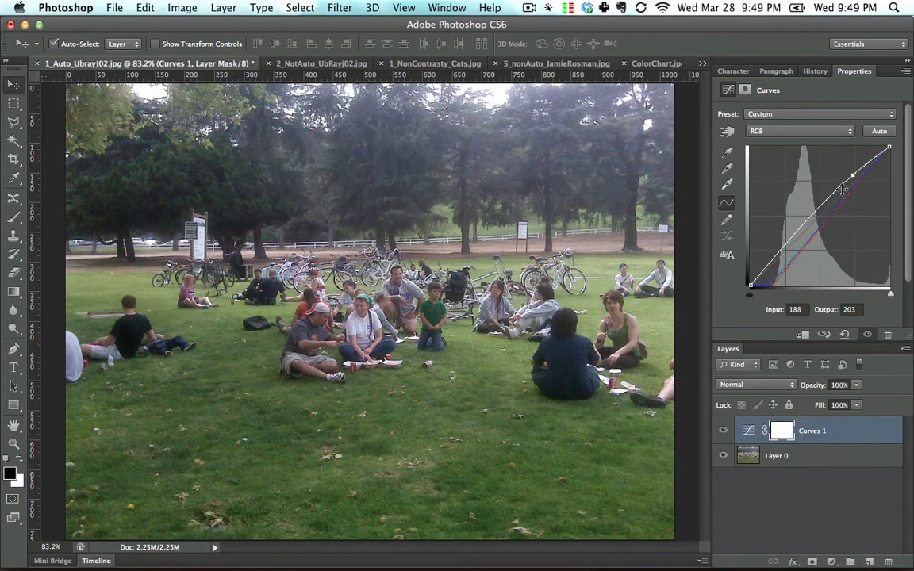
pyautogui.moveTo(785, 249); pyautogui.dragTo(785, 253)
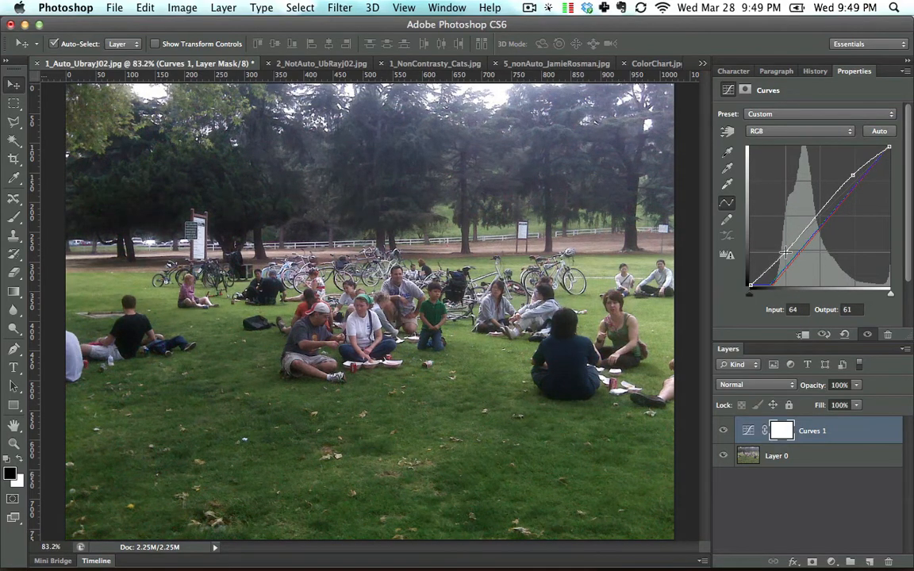
pyautogui.click(851, 175)
pyautogui.moveTo(851, 176); pyautogui.dragTo(853, 172)
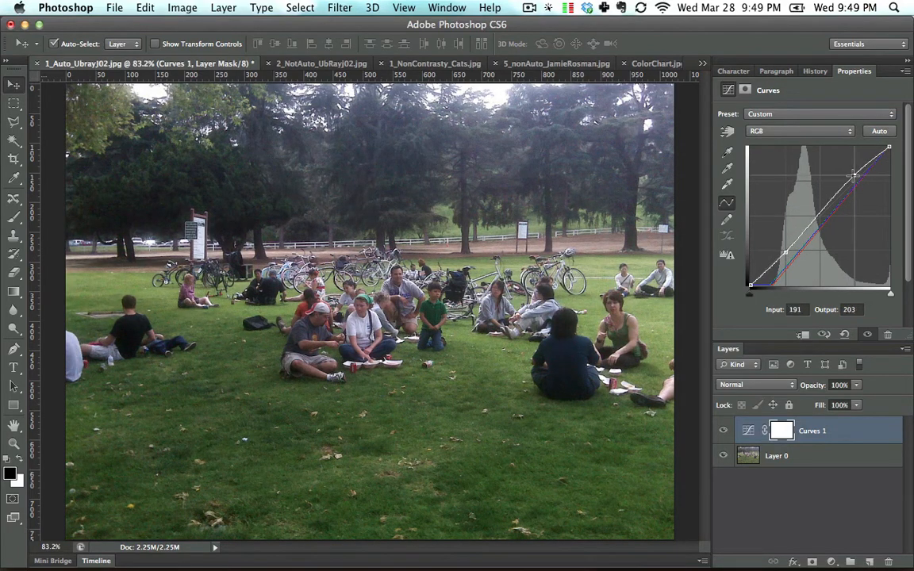
pyautogui.moveTo(782, 253); pyautogui.dragTo(786, 253)
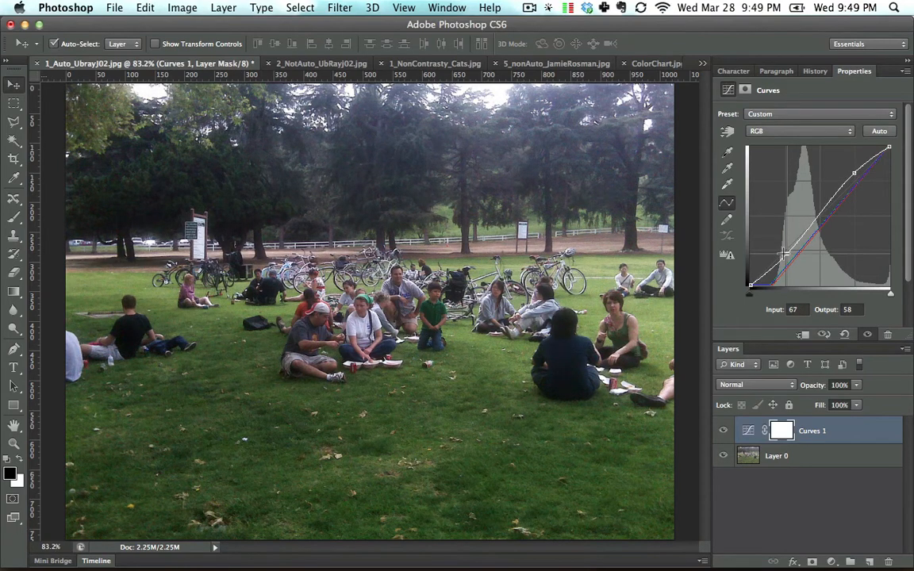
pyautogui.click(723, 432)
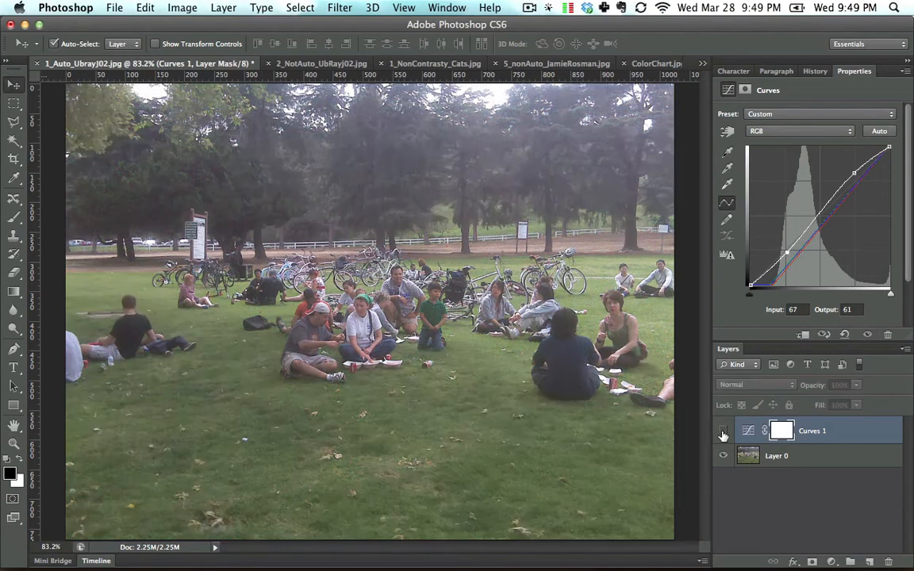
pyautogui.click(722, 432)
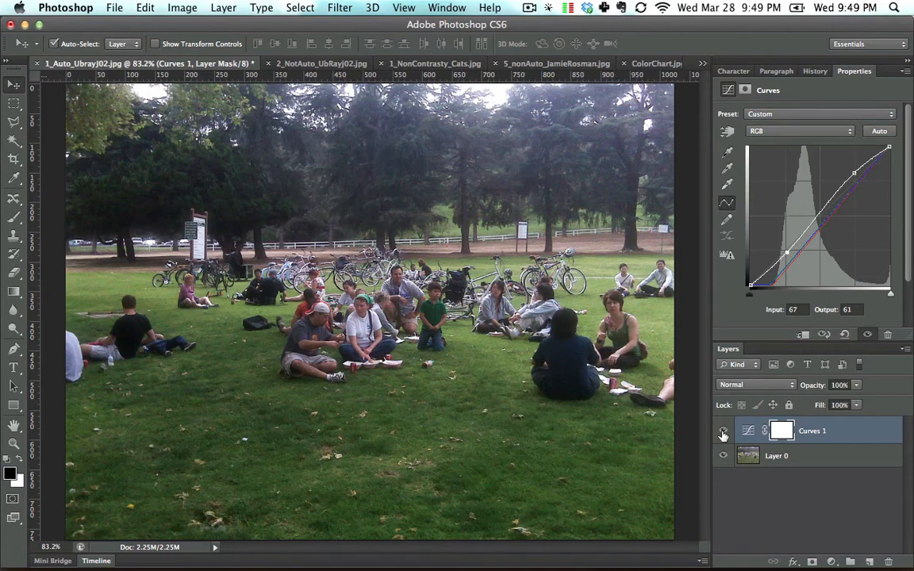
# Close the picnic photo and ColorChart.jpg, and switch to the document 2_NotAuto_UbRayj02.jpg
pyautogui.press('super+w')
pyautogui.click(403, 214)
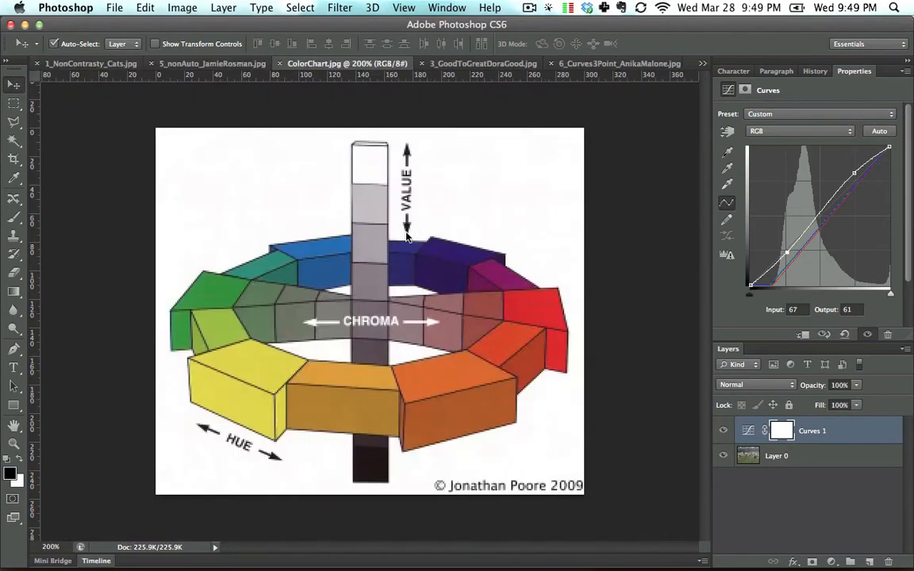
pyautogui.click(281, 63)
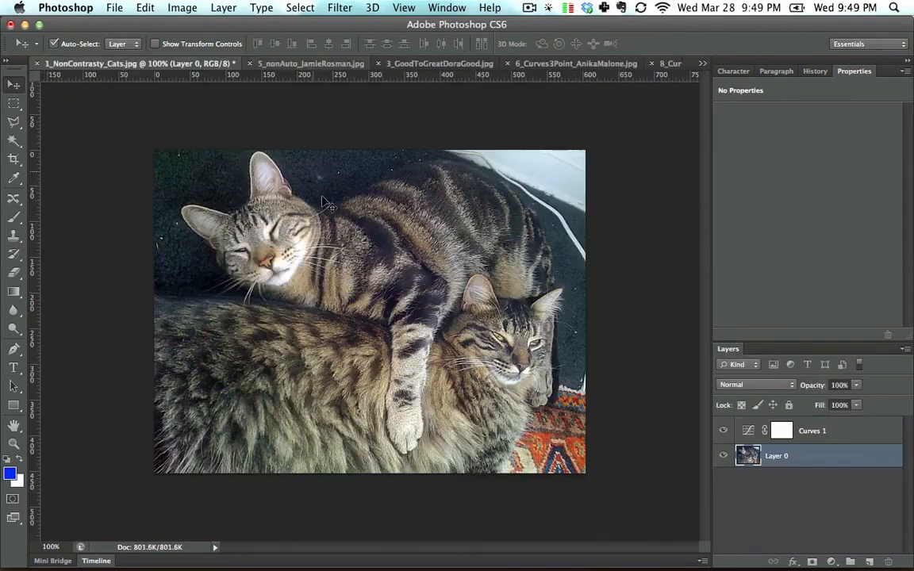
pyautogui.click(702, 64)
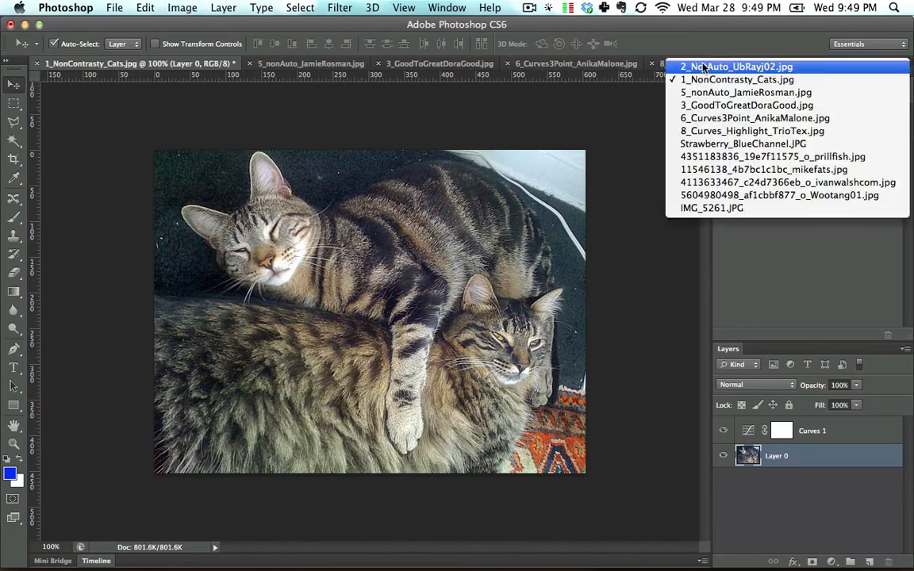
pyautogui.click(702, 67)
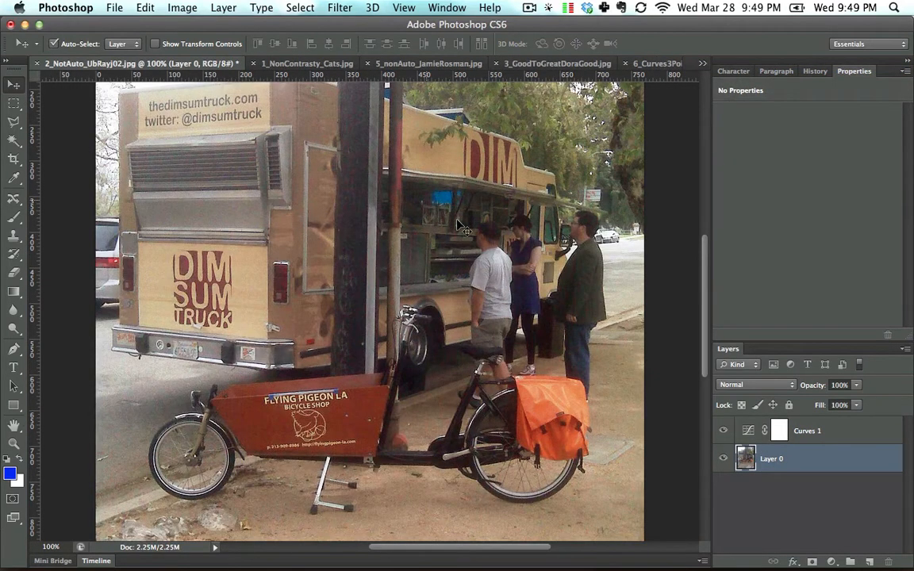
# Hide the existing Curves 1 adjustment layer and move it below Layer 0
pyautogui.click(722, 431)
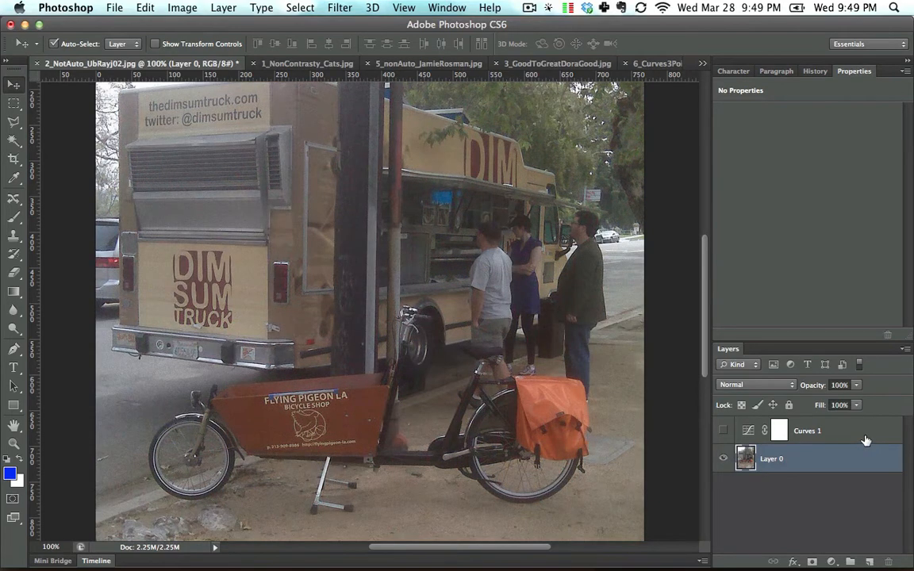
pyautogui.moveTo(865, 441)
pyautogui.mouseDown()
pyautogui.moveTo(890, 561)
pyautogui.moveTo(846, 465)
pyautogui.moveTo(853, 444)
pyautogui.mouseUp()
pyautogui.click(852, 459)
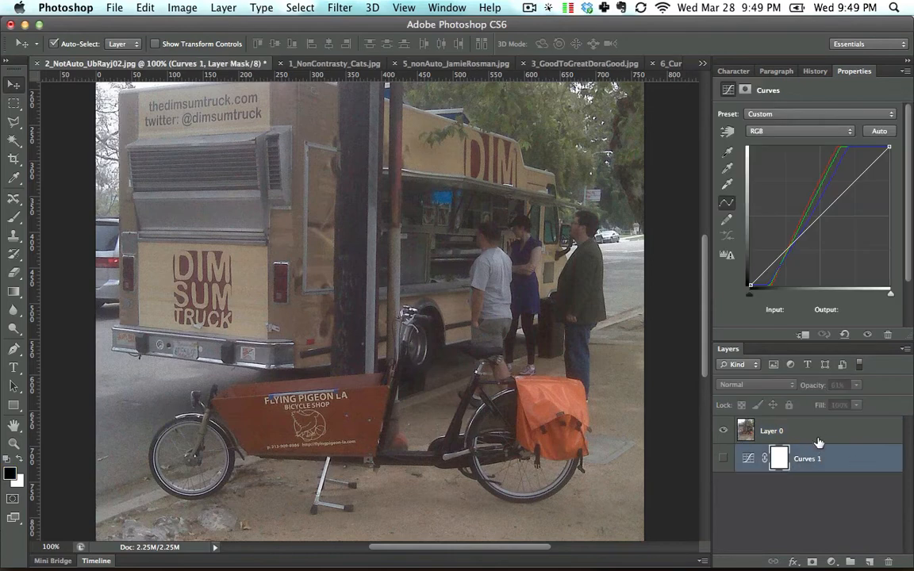
# Add a new Curves adjustment layer directly above Layer 0
pyautogui.click(801, 435)
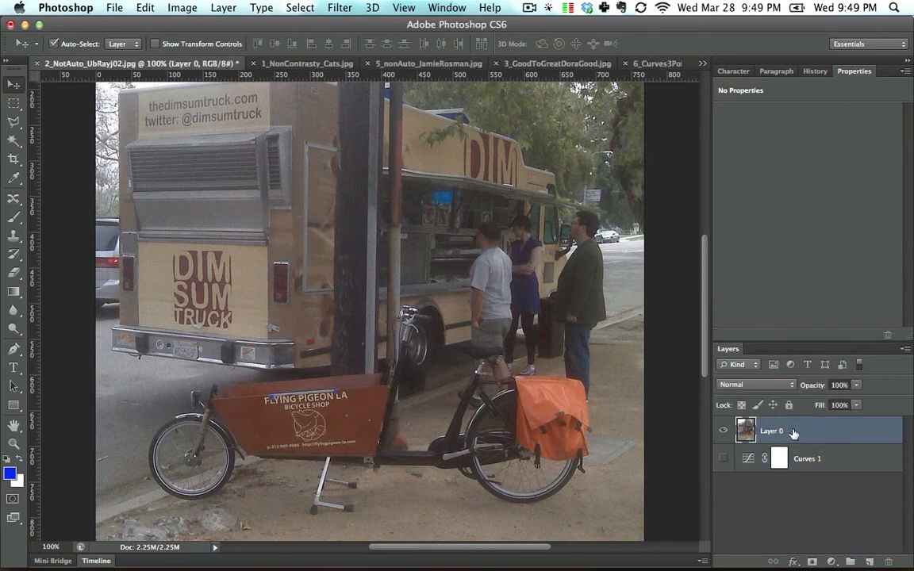
pyautogui.click(831, 563)
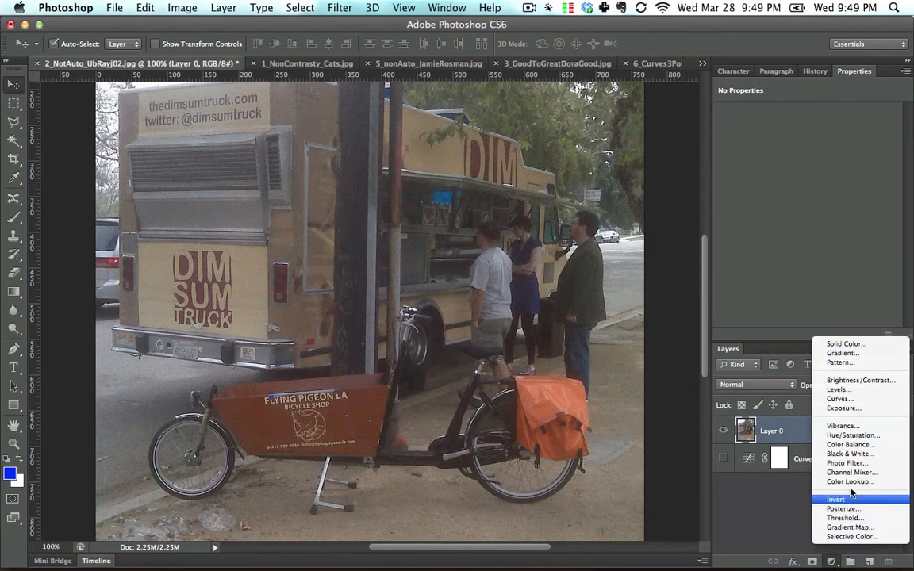
pyautogui.click(839, 399)
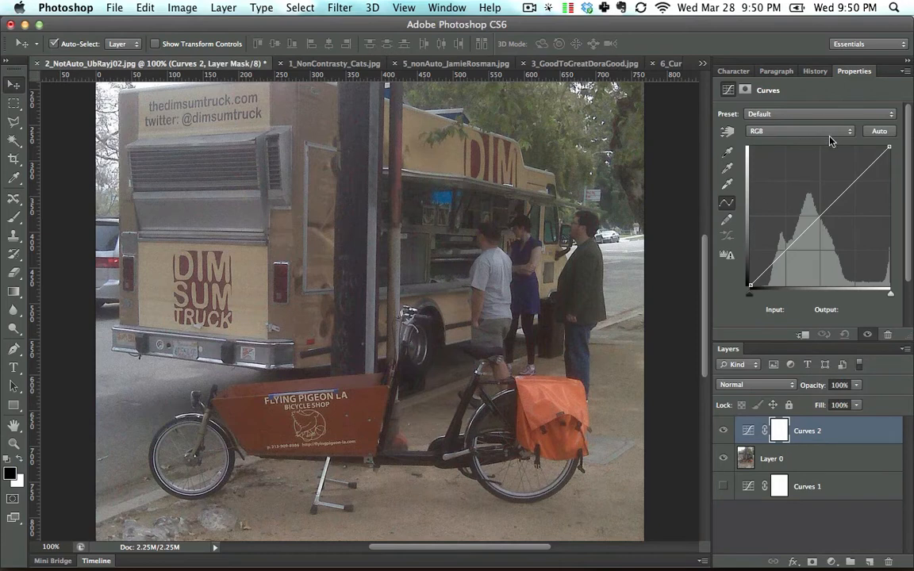
# Set the new Curves layer's auto correction algorithm to Enhance Per Channel Contrast
pyautogui.click(908, 72)
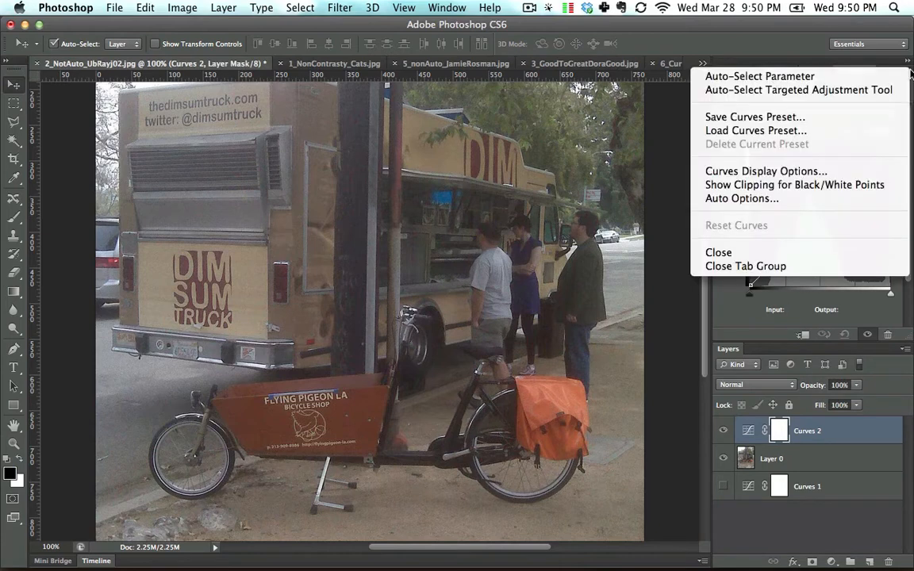
pyautogui.click(821, 198)
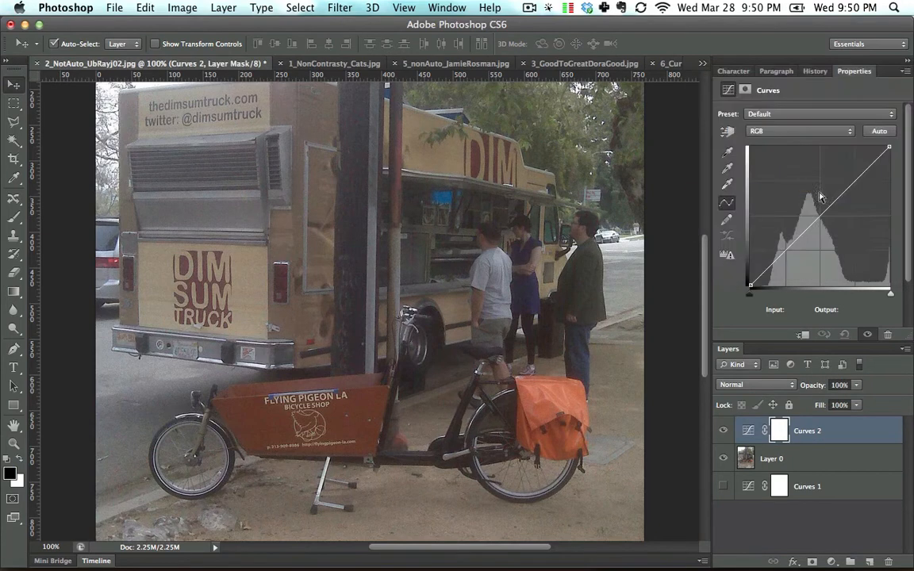
pyautogui.click(97, 216)
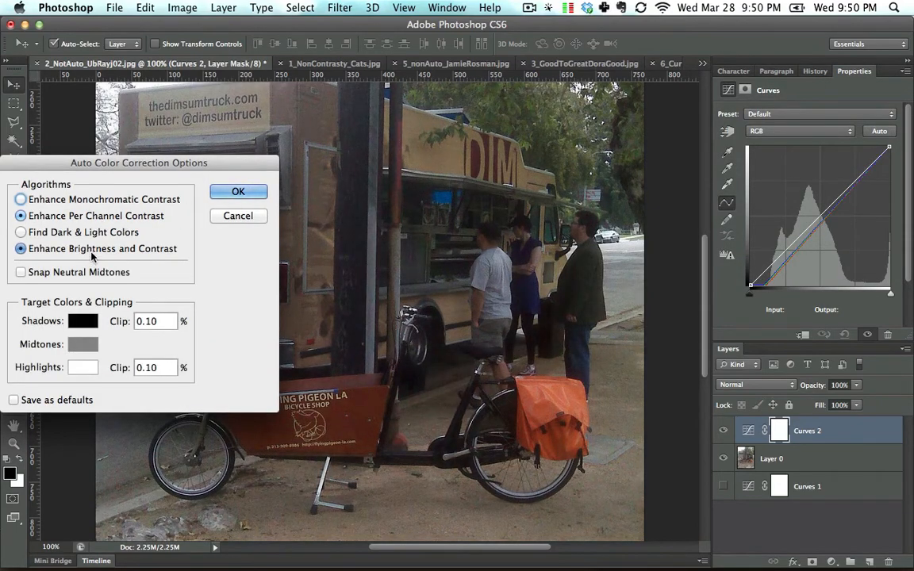
pyautogui.click(92, 217)
pyautogui.click(228, 193)
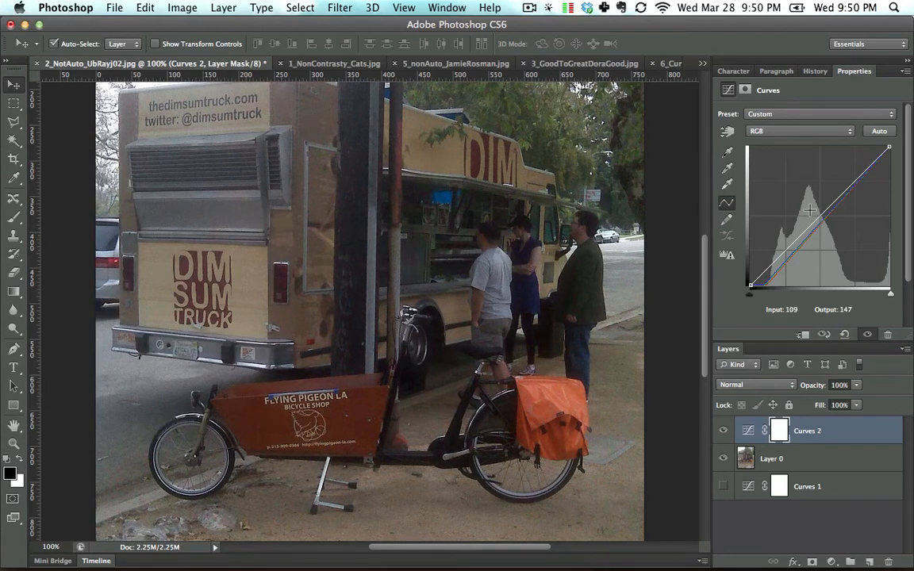
# Try brightening the RGB curve with a raised highlight point and a shadow point at input 76, output 76, and remove both points
pyautogui.moveTo(847, 189); pyautogui.dragTo(847, 179)
pyautogui.moveTo(792, 239); pyautogui.dragTo(792, 243)
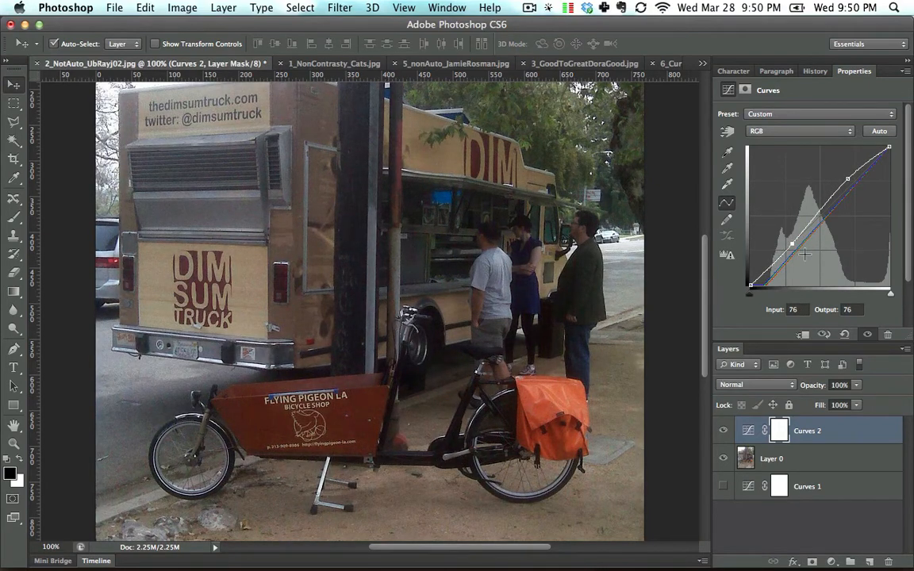
pyautogui.keyDown('super'); pyautogui.click(794, 243); pyautogui.keyUp('super')
pyautogui.keyDown('super'); pyautogui.click(847, 179); pyautogui.keyUp('super')
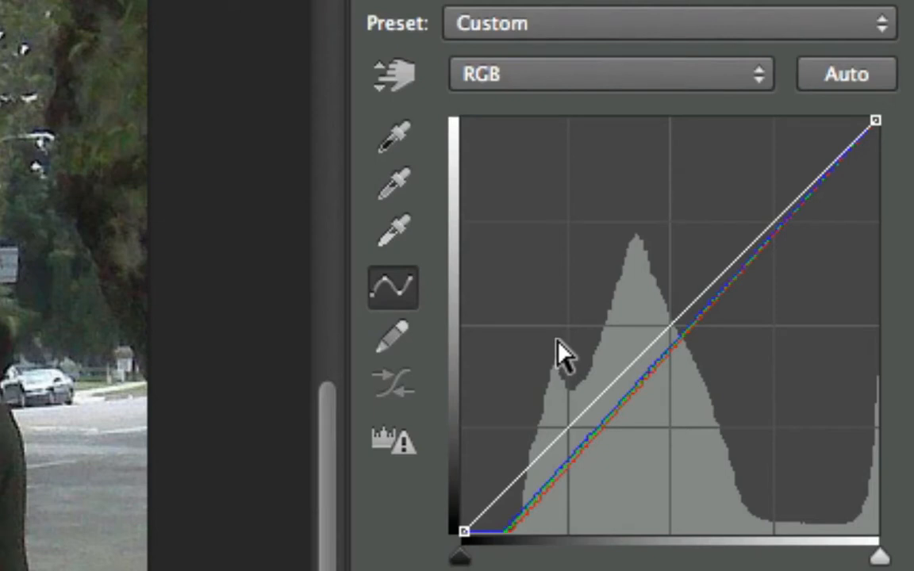
# Sample the white point from the bicycle's metal kickstand and the black point from the dark area beside the truck's wheel
pyautogui.click(395, 190)
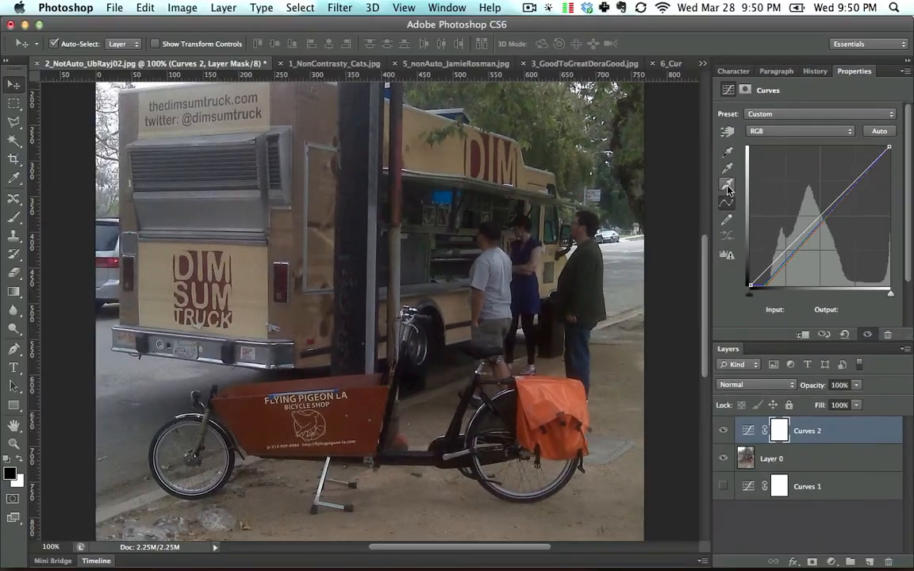
pyautogui.click(727, 185)
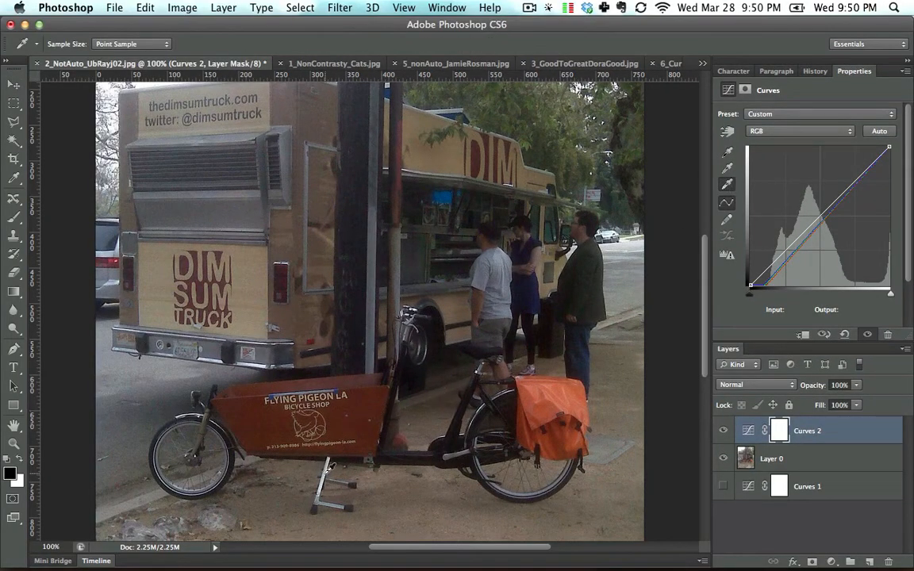
pyautogui.click(330, 466)
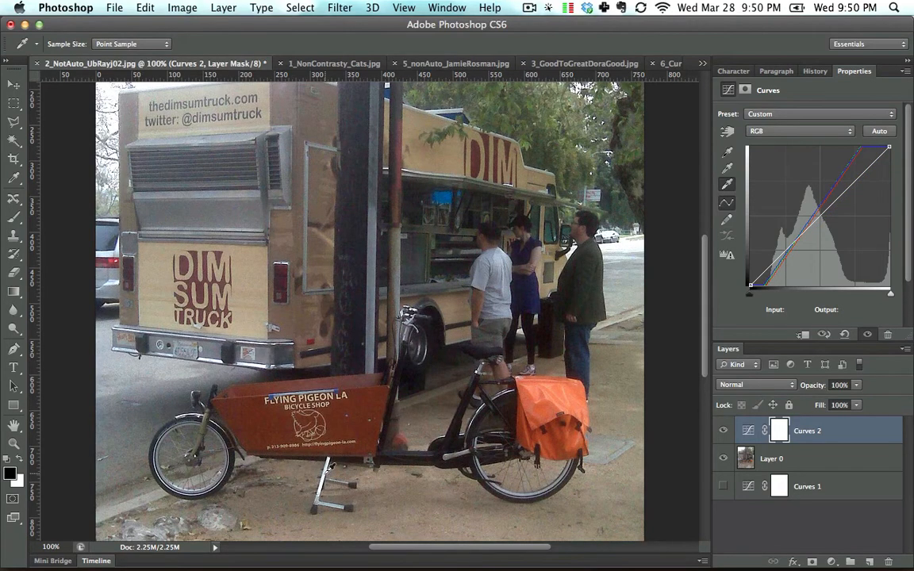
pyautogui.click(728, 153)
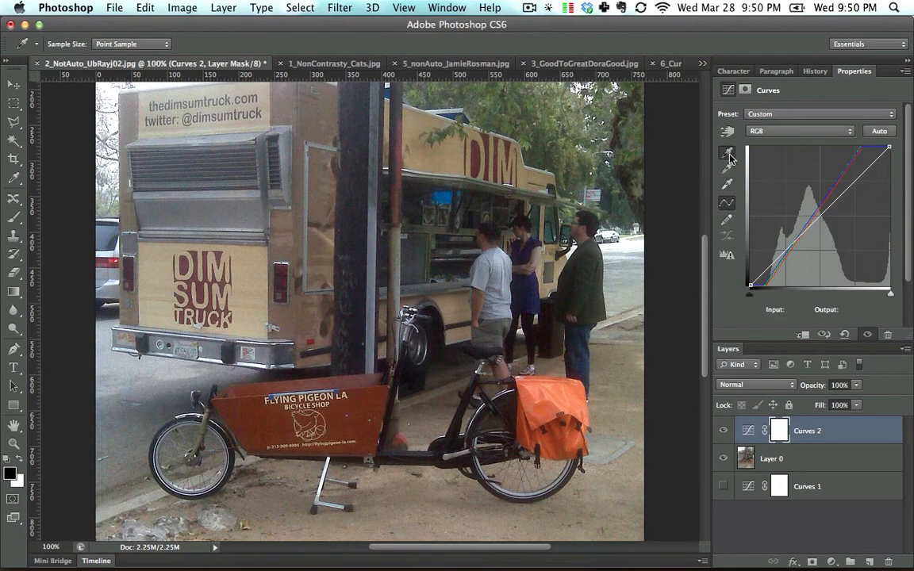
pyautogui.click(439, 325)
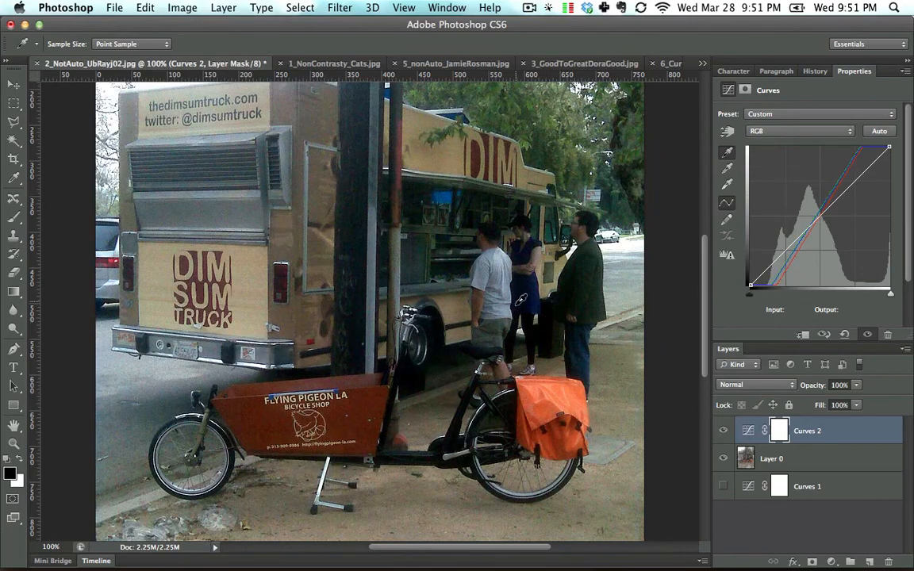
# Sample the gray point from the standing man's light gray shirt, and compare the photo with and without the Curves 2 layer
pyautogui.click(729, 170)
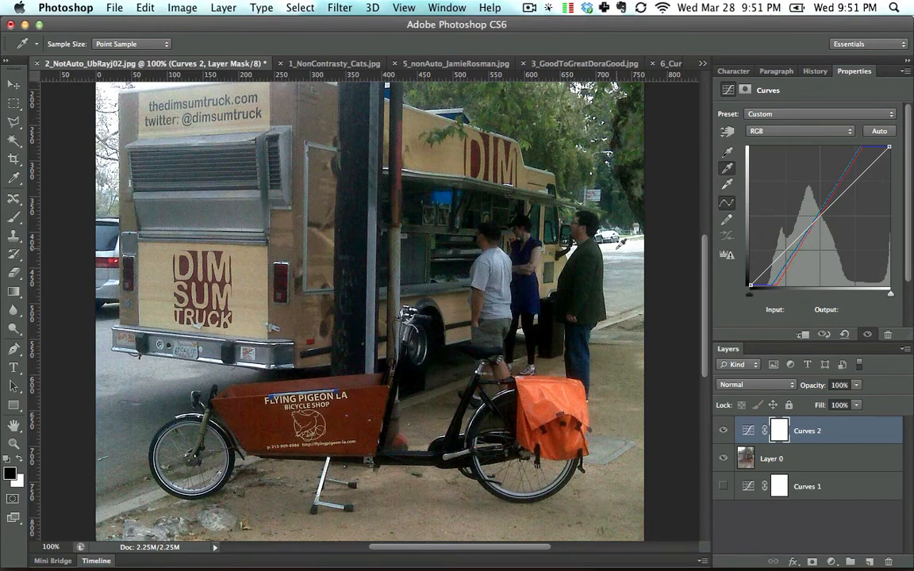
pyautogui.click(503, 266)
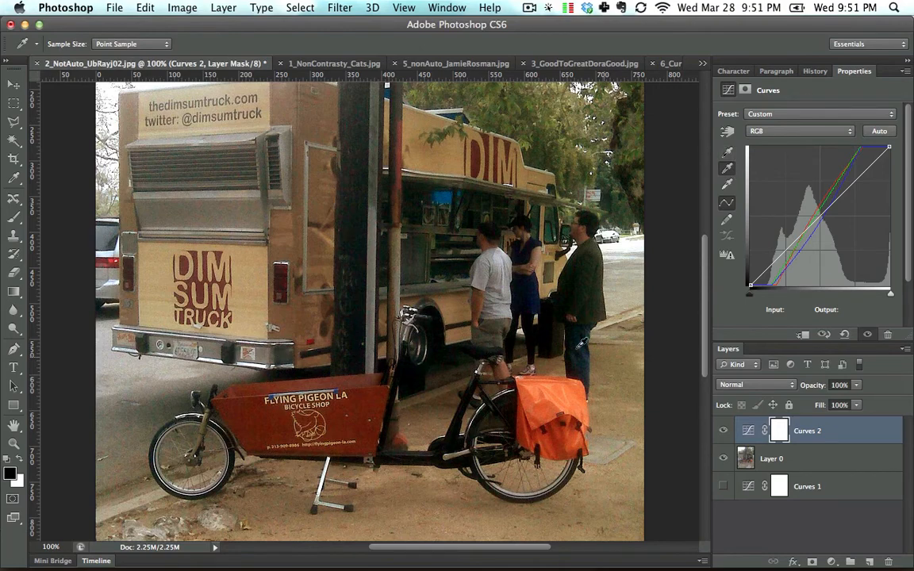
pyautogui.click(722, 431)
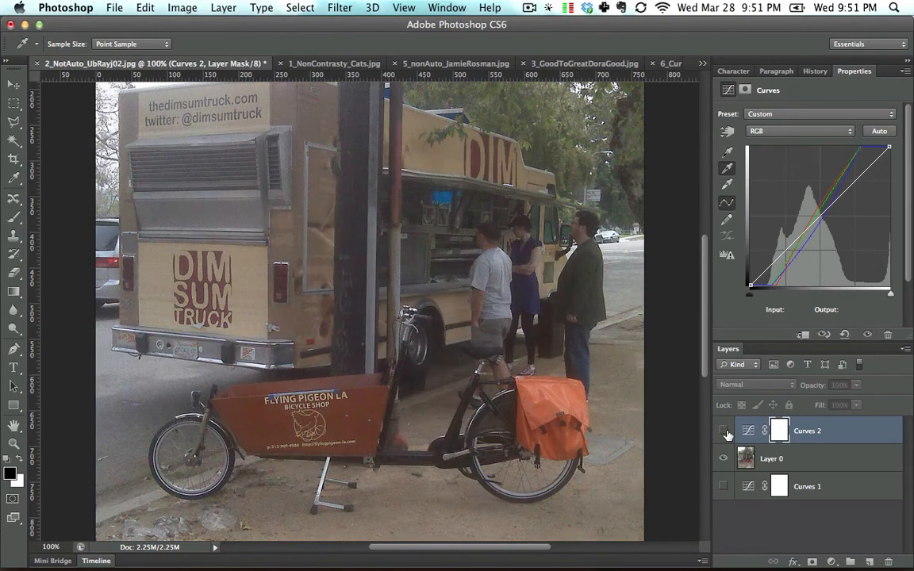
pyautogui.click(727, 432)
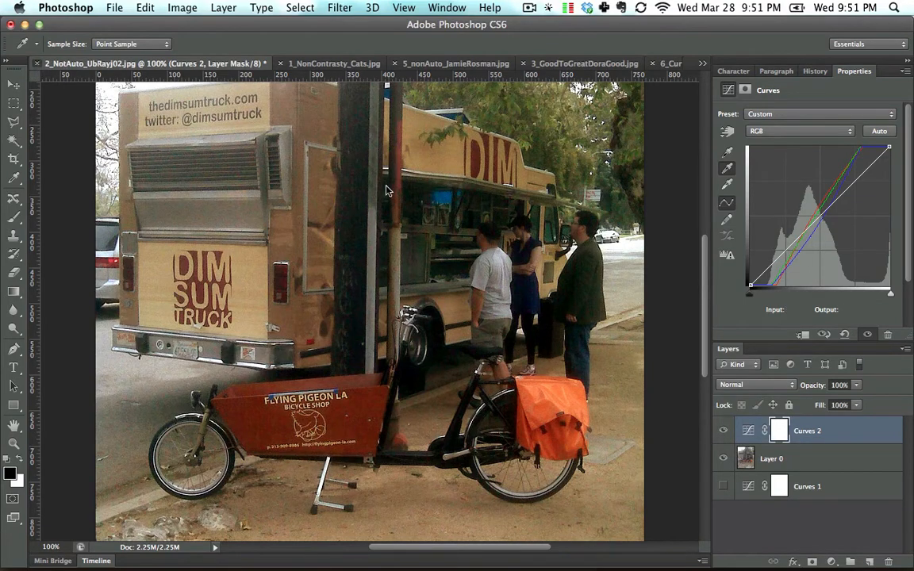
# Leave the eyedropper for the Move tool and reselect the Curves 2 adjustment layer
pyautogui.press('super+w')
pyautogui.click(500, 219)
pyautogui.click(816, 458)
pyautogui.press('v')
pyautogui.click(817, 430)
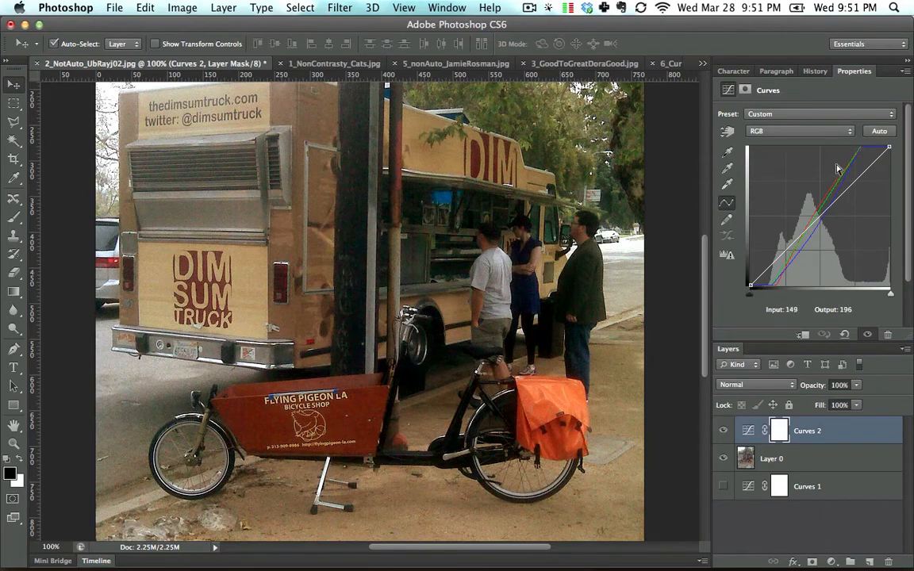
# Lower the Curves 2 layer's opacity to 70% and compare the truck photo with and without the adjustment
pyautogui.moveTo(823, 203); pyautogui.dragTo(404, 215)
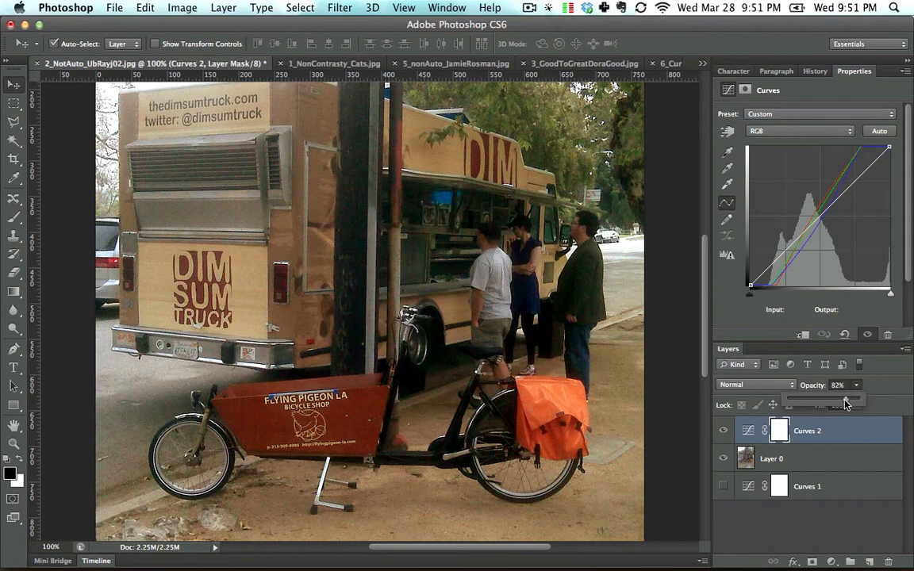
pyautogui.moveTo(857, 385); pyautogui.dragTo(842, 404)
pyautogui.click(748, 436)
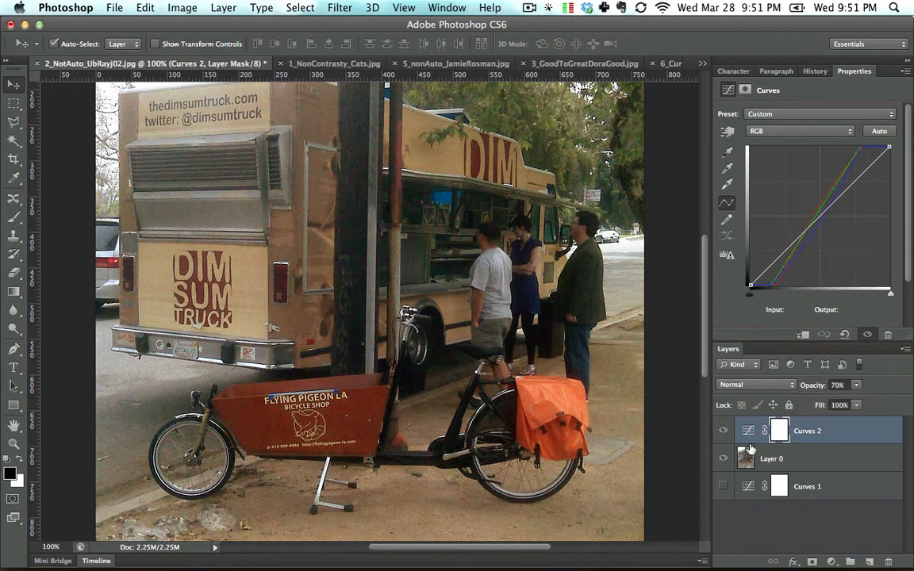
pyautogui.click(723, 430)
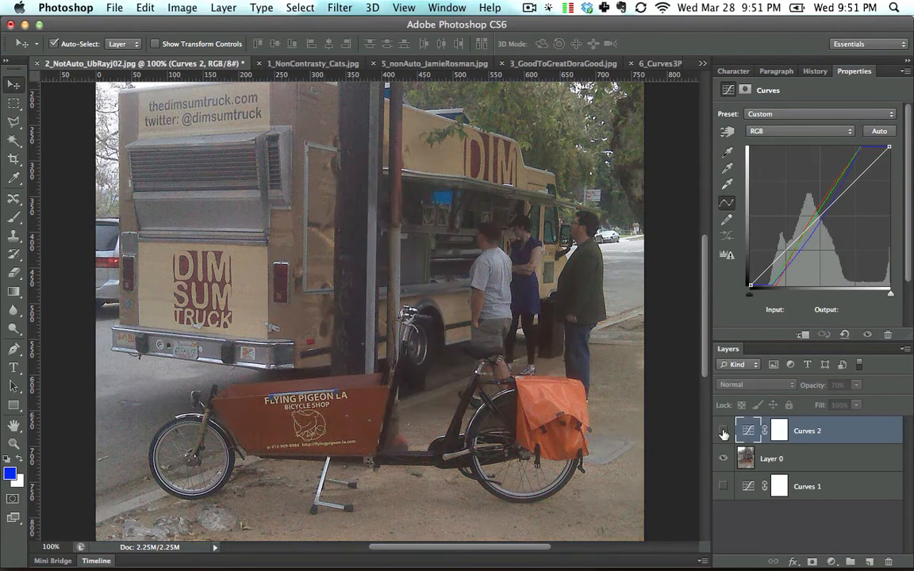
pyautogui.click(722, 431)
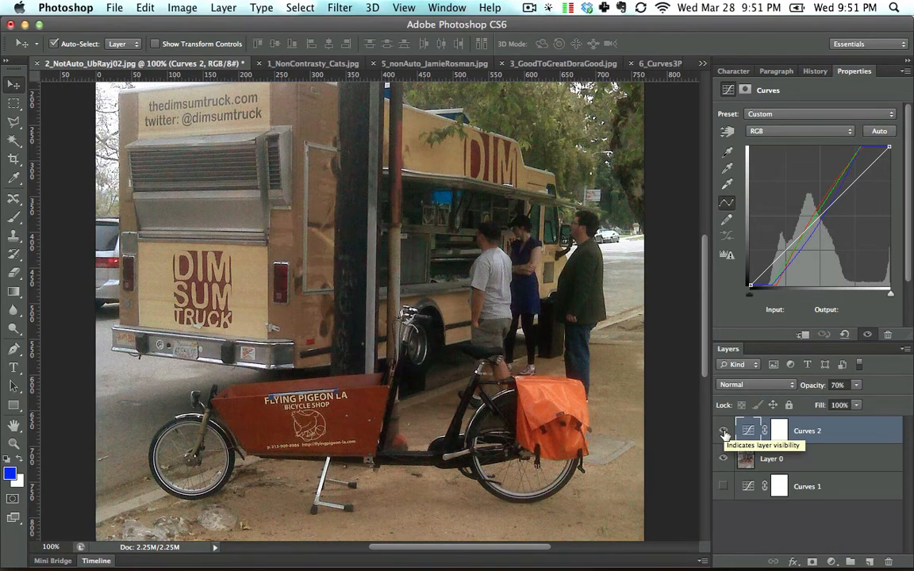
# Close 2_NotAuto_UbRayj02.jpg without saving the changes
pyautogui.press('super+w')
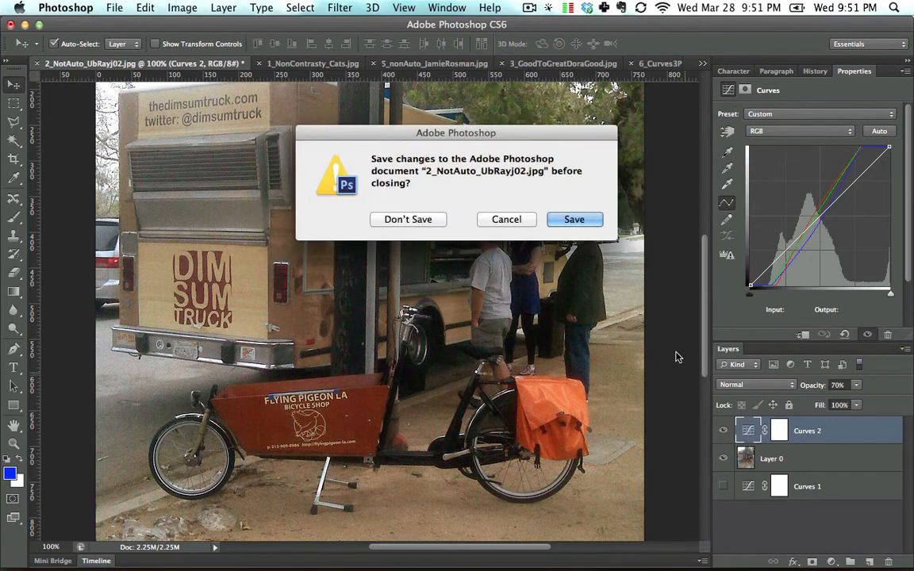
pyautogui.click(418, 218)
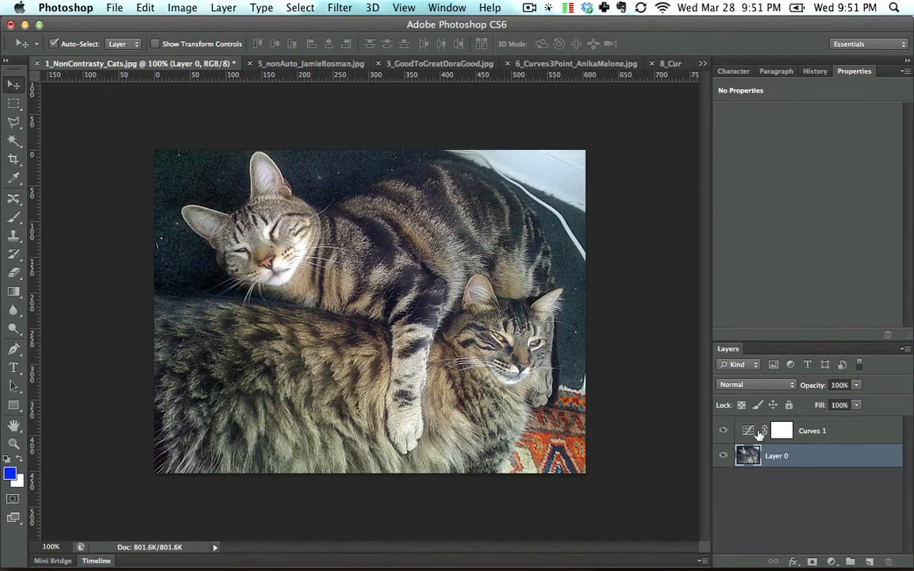
# Delete the existing Curves 1 layer from the cats photo and add a new Curves adjustment layer above Layer 0
pyautogui.moveTo(844, 435); pyautogui.dragTo(887, 560)
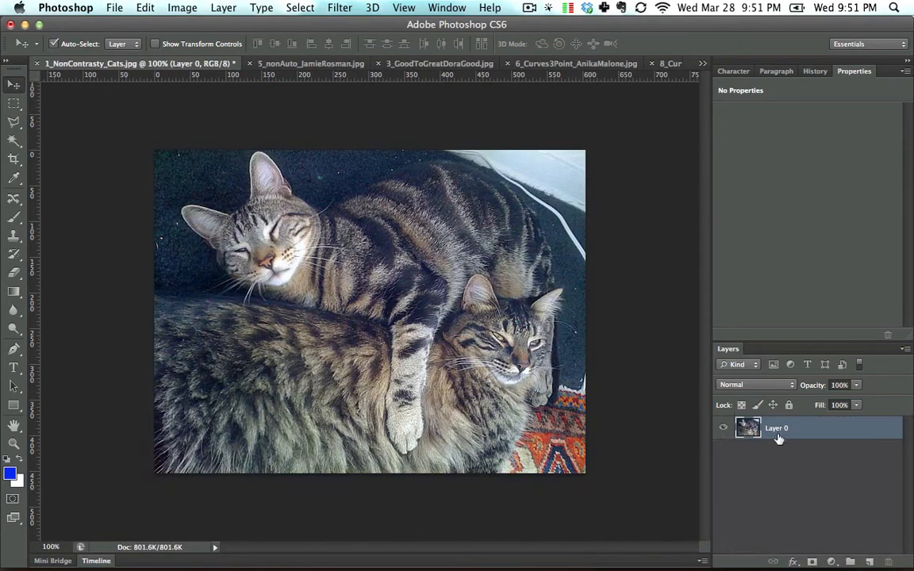
pyautogui.click(831, 561)
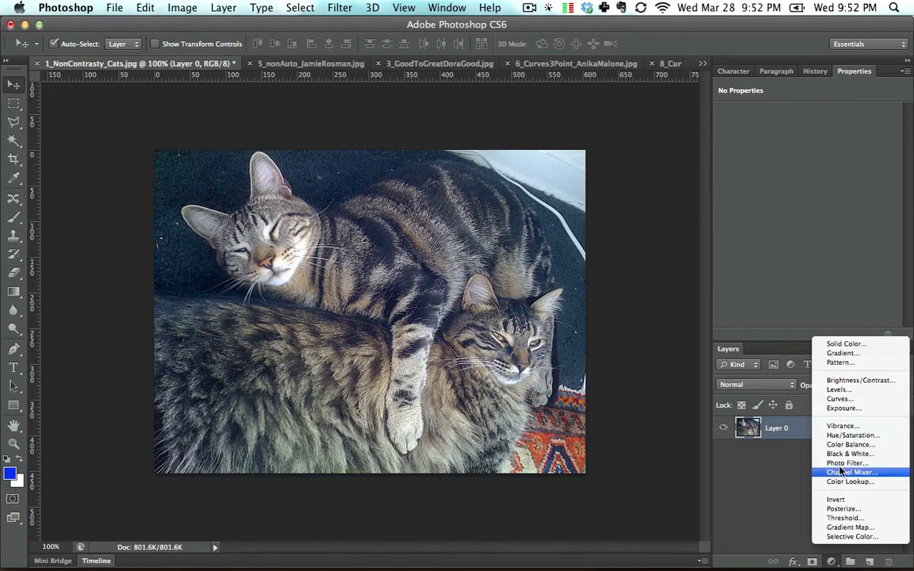
pyautogui.click(833, 406)
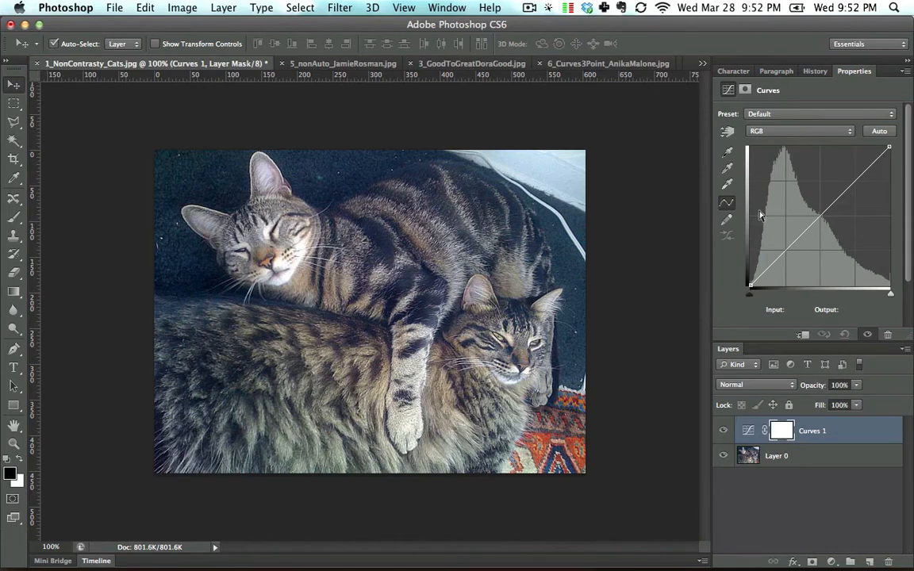
# Auto-correct the cats photo's curve with the Enhance Per Channel Contrast algorithm and compare the photo with and without the adjustment
pyautogui.click(882, 131)
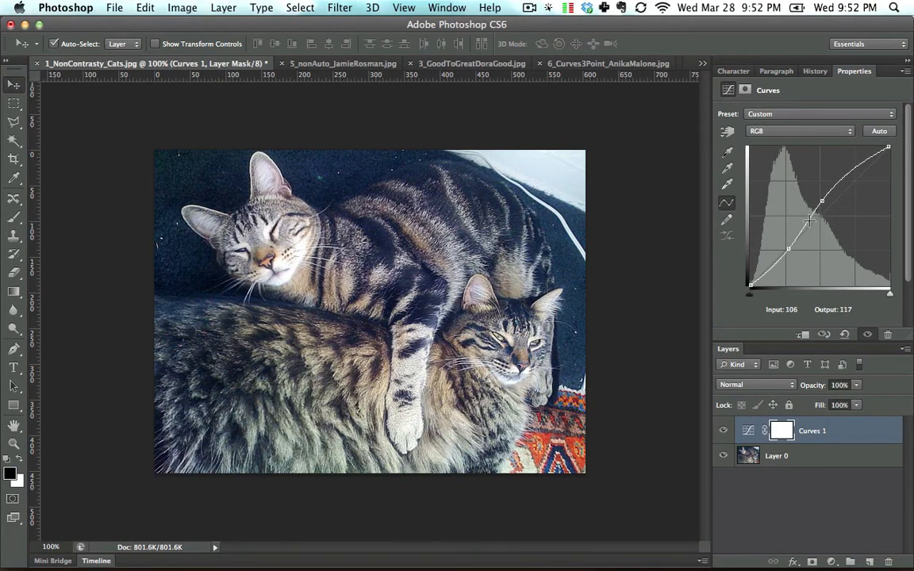
pyautogui.click(906, 73)
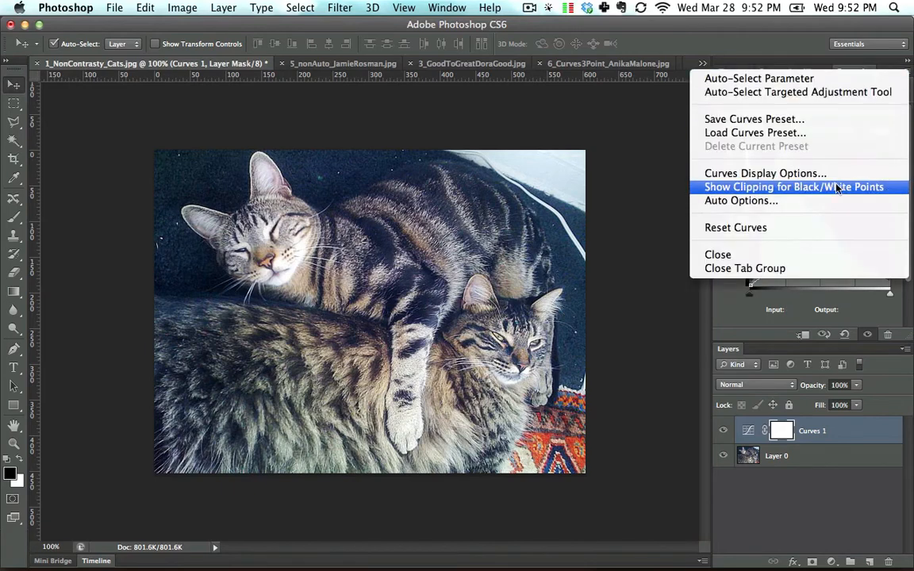
pyautogui.click(816, 207)
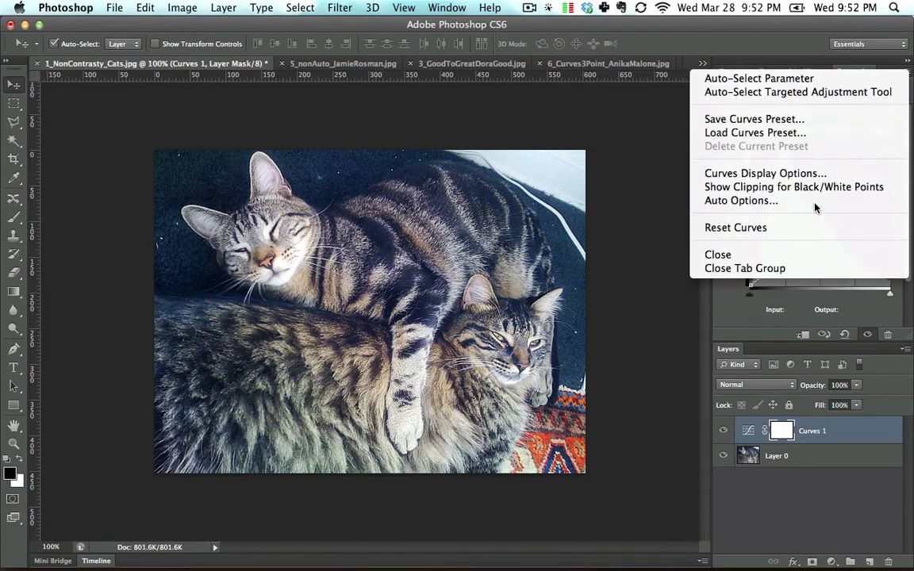
pyautogui.click(55, 216)
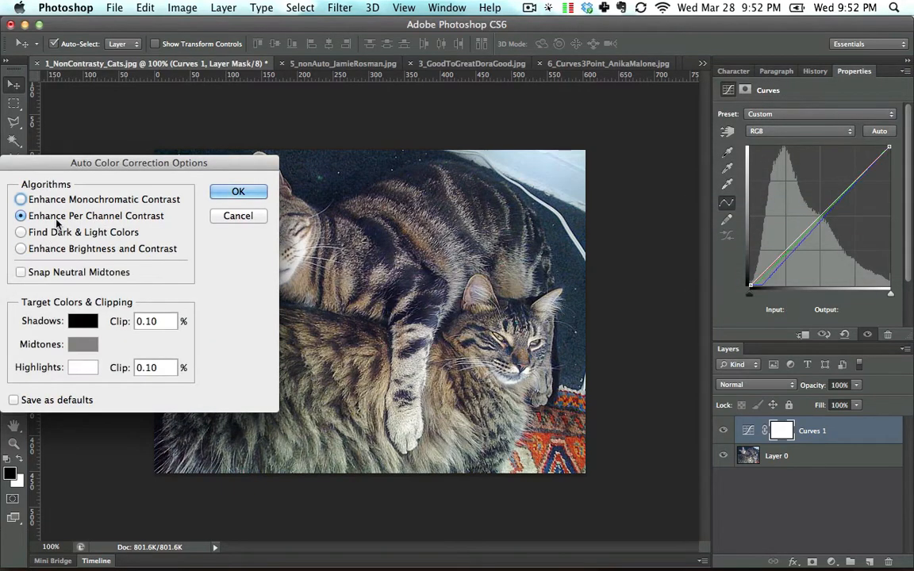
pyautogui.click(238, 192)
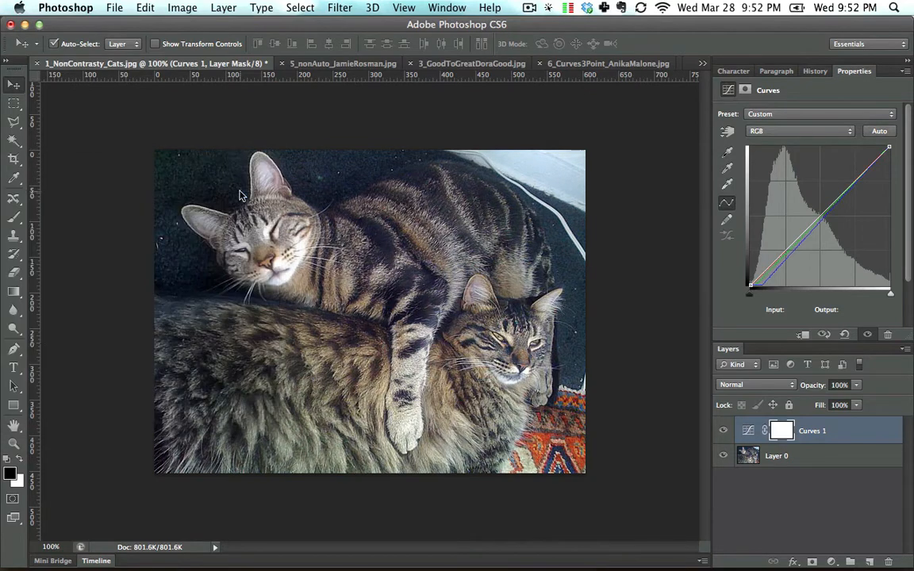
pyautogui.click(721, 432)
# Try the Enhance Brightness and Contrast auto algorithm on the cats photo and return to Enhance Per Channel Contrast
pyautogui.click(905, 72)
pyautogui.click(812, 200)
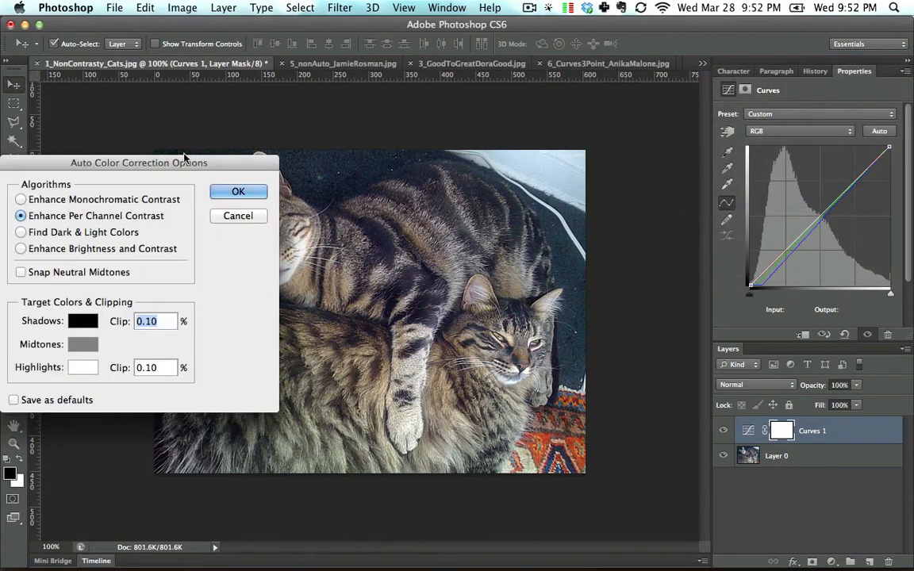
pyautogui.moveTo(165, 152); pyautogui.dragTo(865, 152)
pyautogui.click(745, 239)
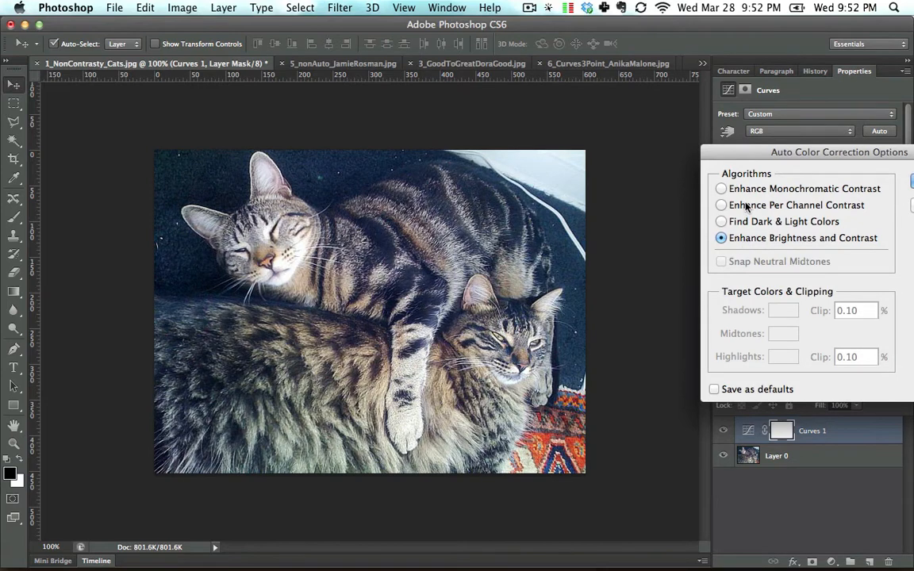
pyautogui.click(745, 205)
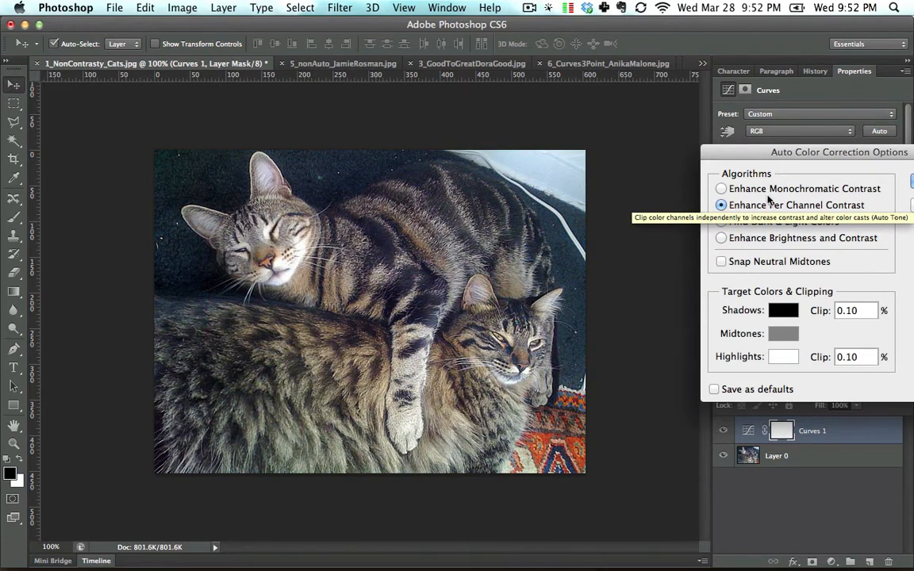
pyautogui.moveTo(727, 152); pyautogui.dragTo(506, 239)
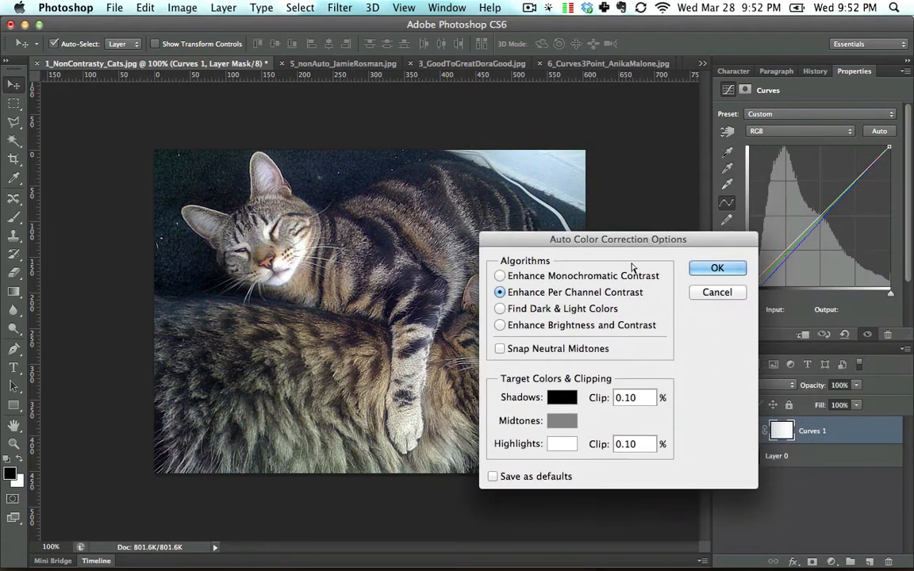
pyautogui.click(713, 269)
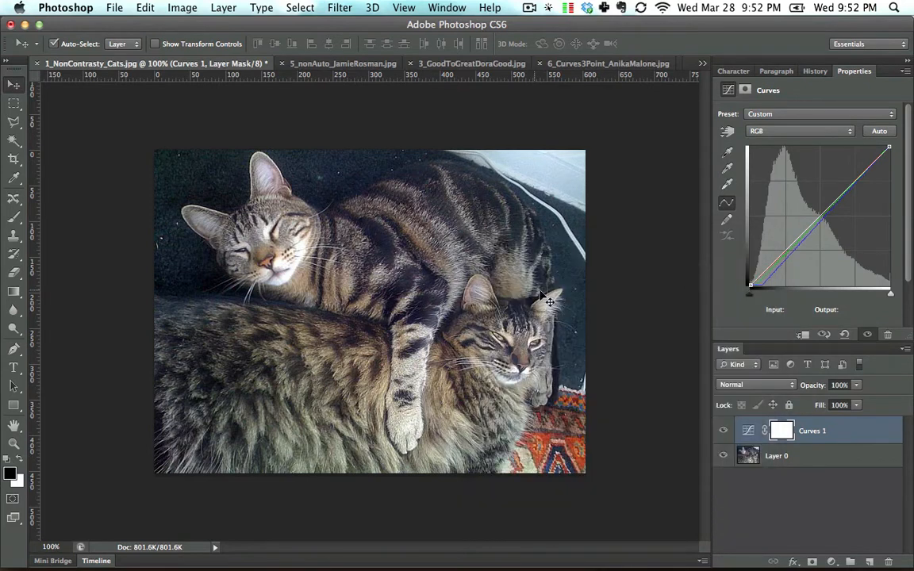
# Examine the cats photo with the Curves 1 layer turned off and on to judge the auto correction's effect
pyautogui.click(723, 431)
pyautogui.click(724, 431)
pyautogui.click(723, 430)
pyautogui.click(723, 431)
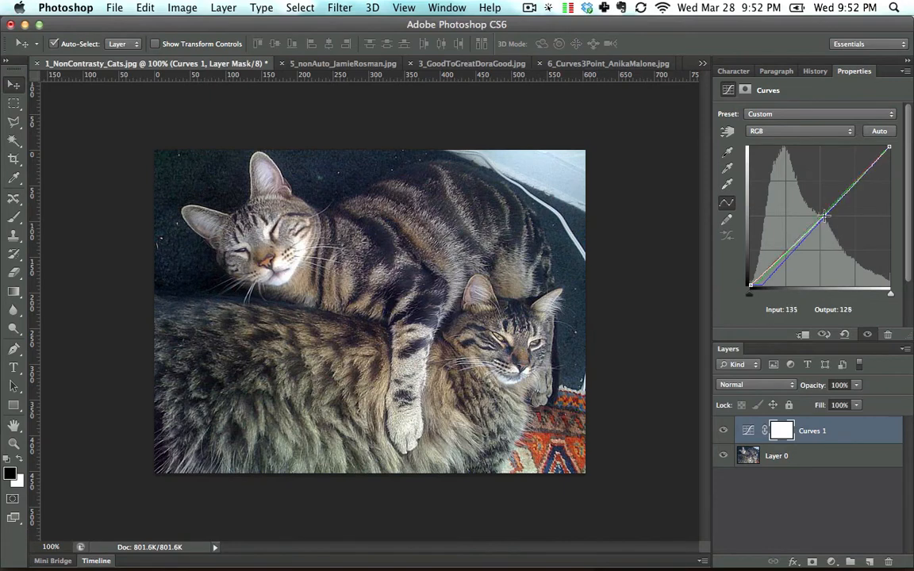
# Darken the midtones with an RGB curve point at input 145, output 120, and compare the photo with and without Curves 1
pyautogui.moveTo(822, 214)
pyautogui.mouseDown()
pyautogui.moveTo(827, 226)
pyautogui.moveTo(828, 217)
pyautogui.mouseUp()
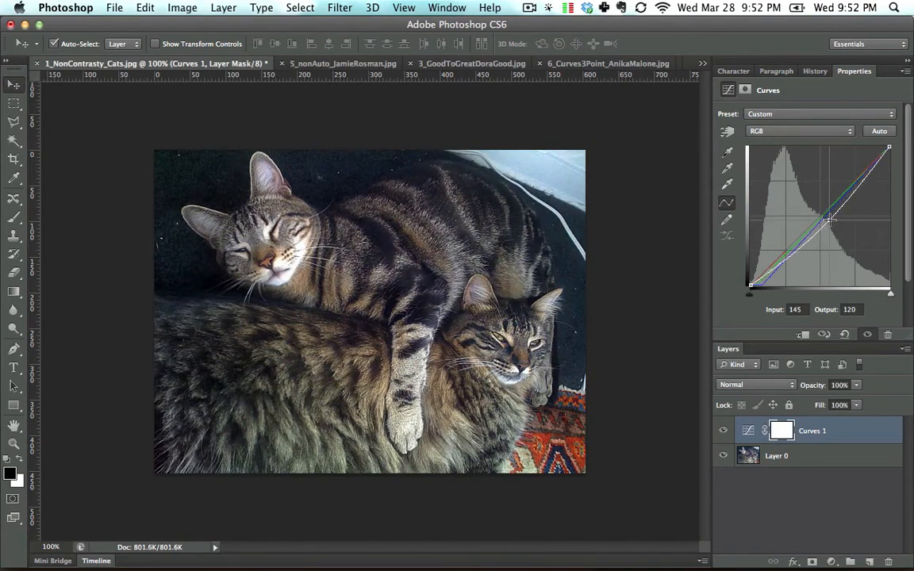
pyautogui.click(724, 430)
pyautogui.click(723, 431)
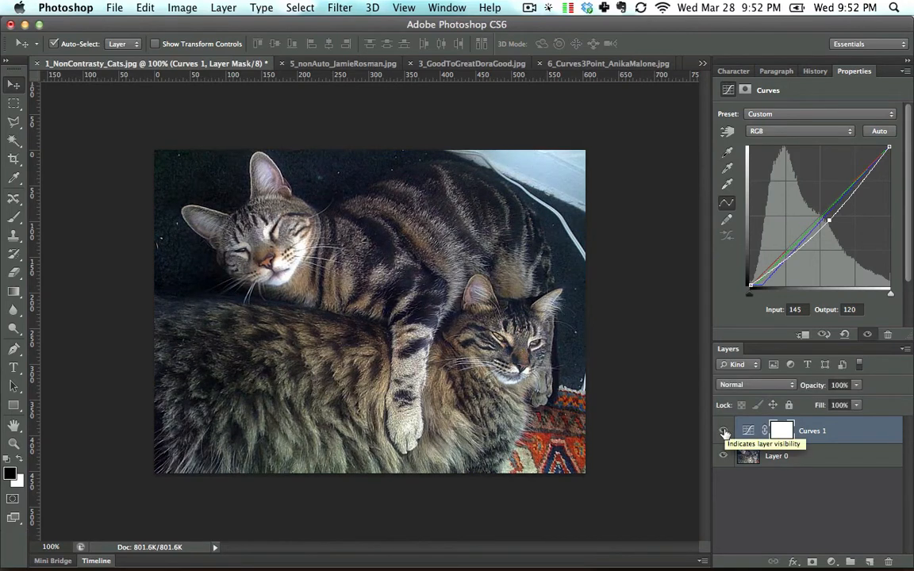
# Close 1_NonContrasty_Cats.jpg without saving the changes
pyautogui.press('super+w')
pyautogui.press('super+d')
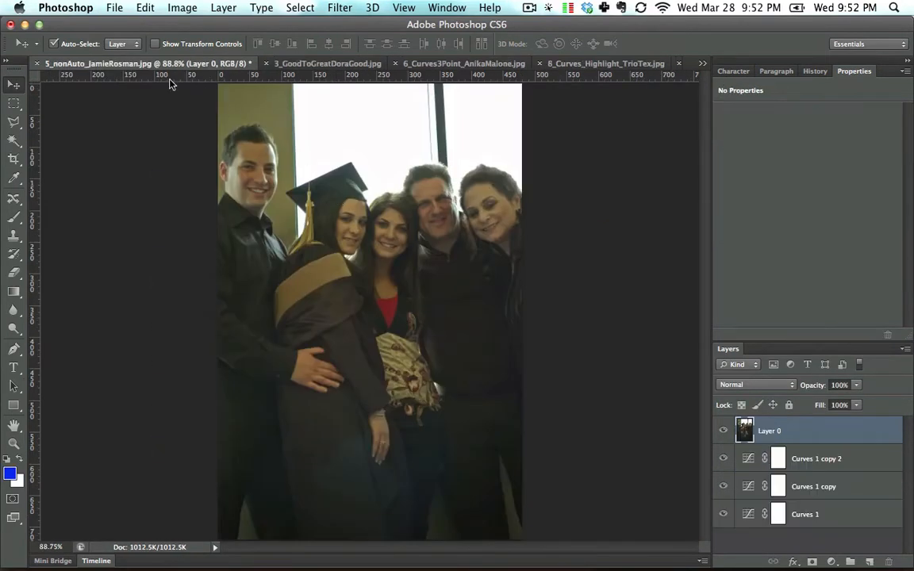